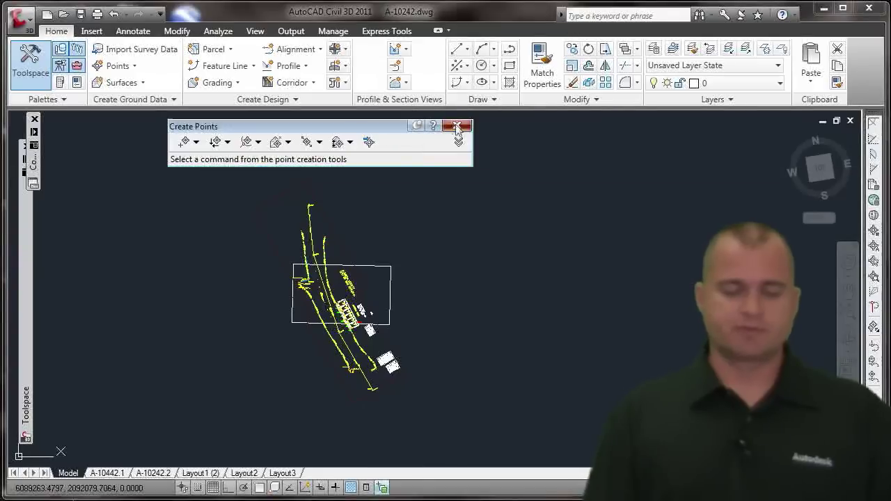
- Close the Create Points toolbar and show the Points command list on the Home tab
click(457, 125)
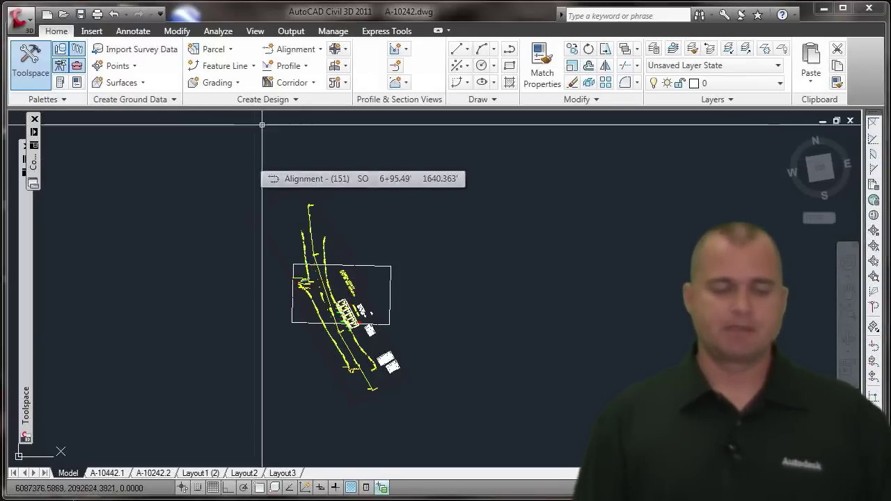
click(133, 66)
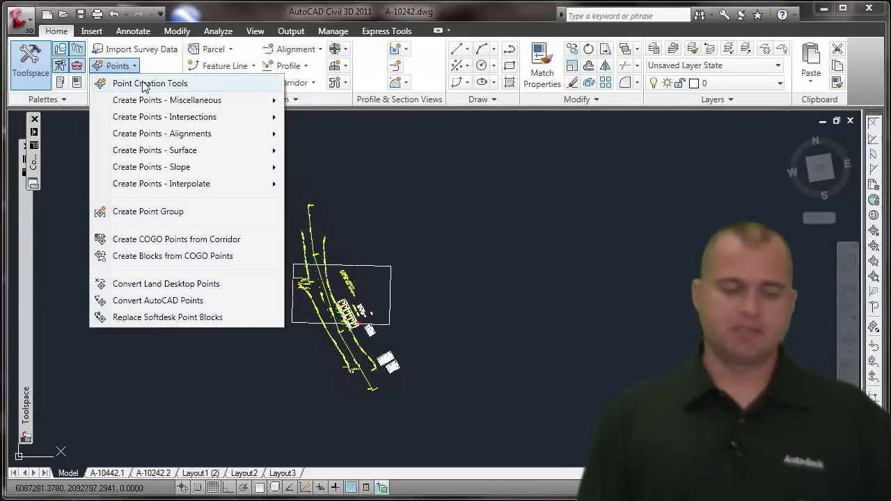
- Reopen the Point Creation Tools and change Point Identity's Next Point Number from 501 to 500
click(149, 84)
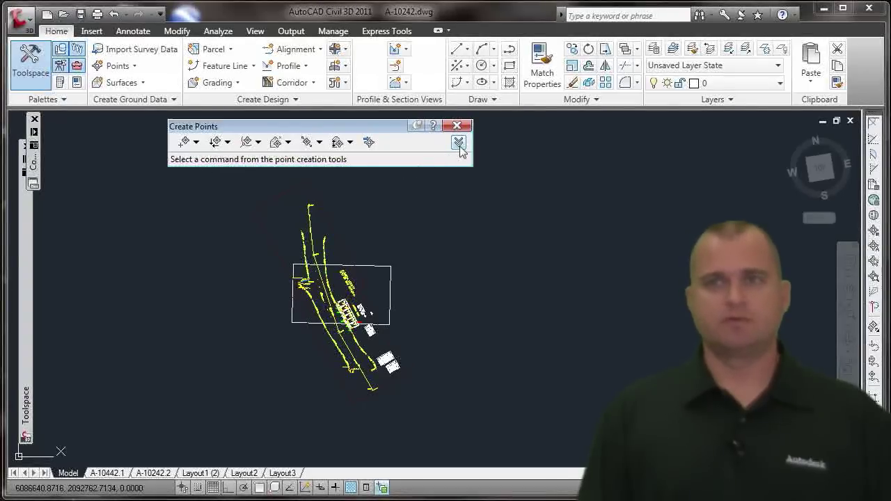
click(459, 142)
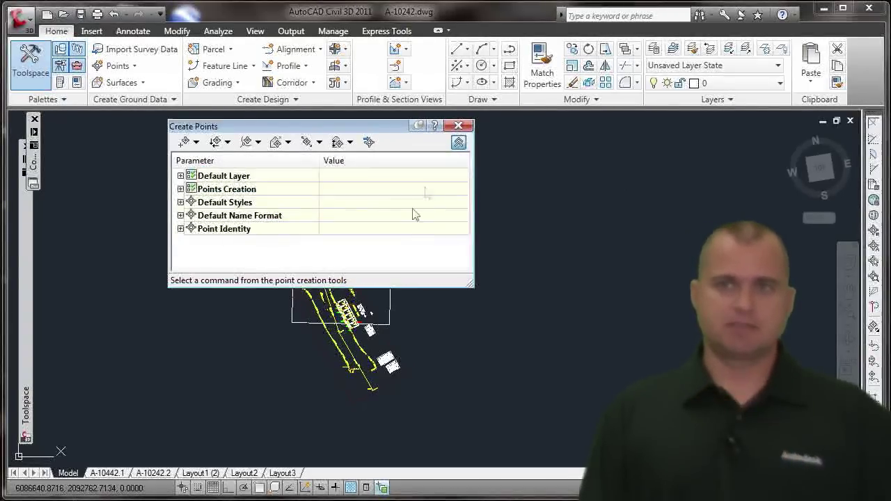
click(181, 229)
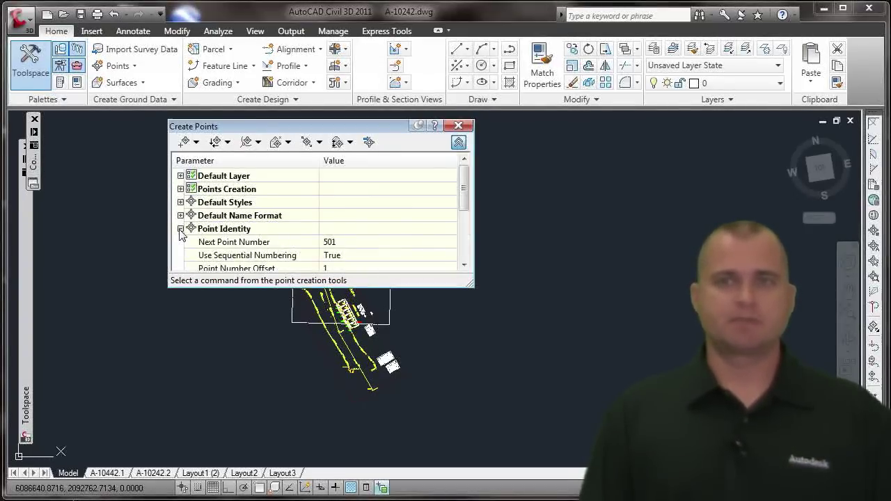
click(388, 242)
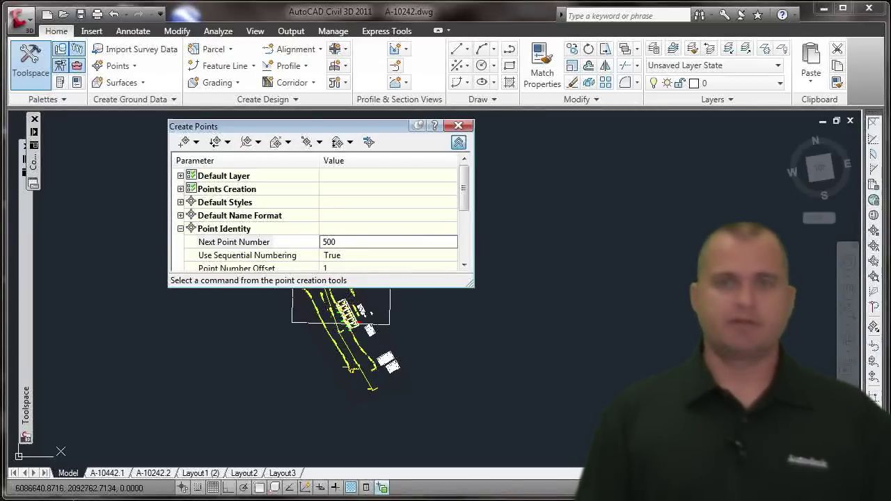
text(500)
click(466, 199)
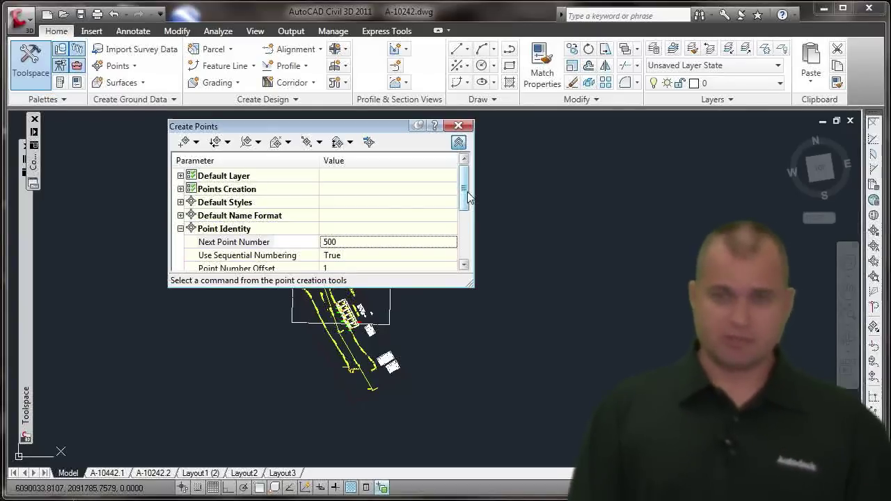
scroll(440, 203, down, 1)
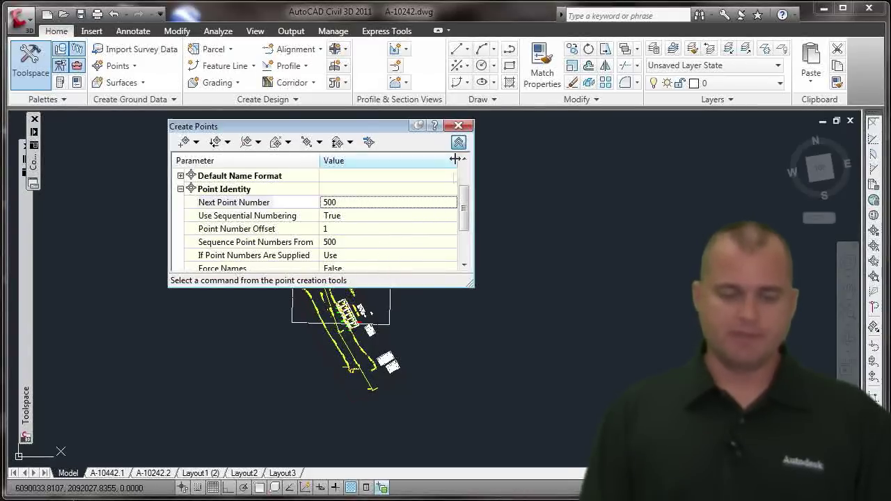
scroll(456, 194, up, 1)
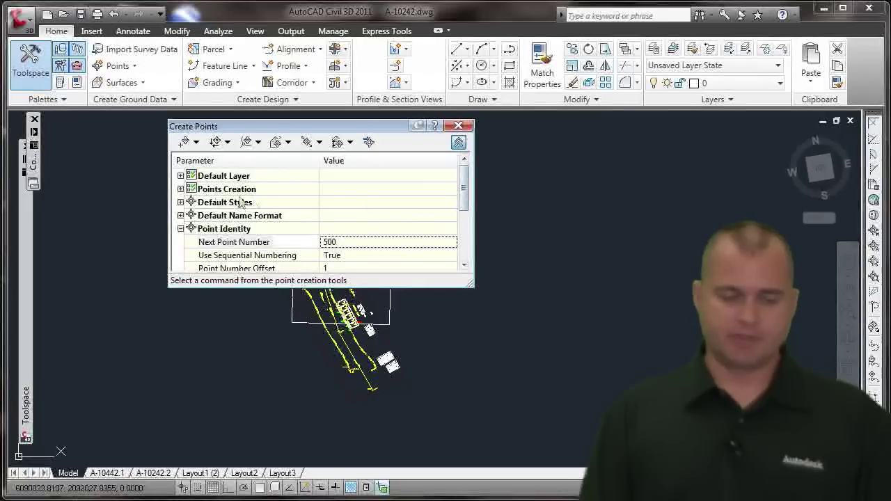
- Review the Points Creation settings, then collapse the Create Points dialog to its tool row
click(188, 195)
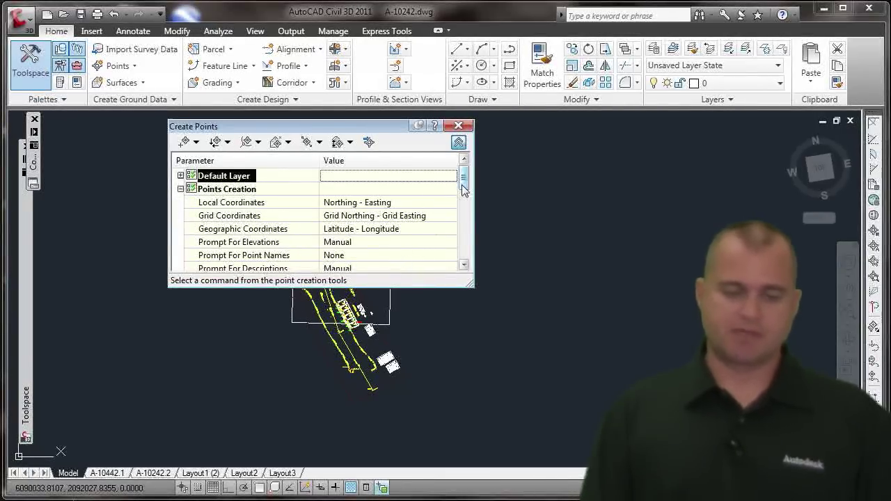
drag(462, 184, 463, 191)
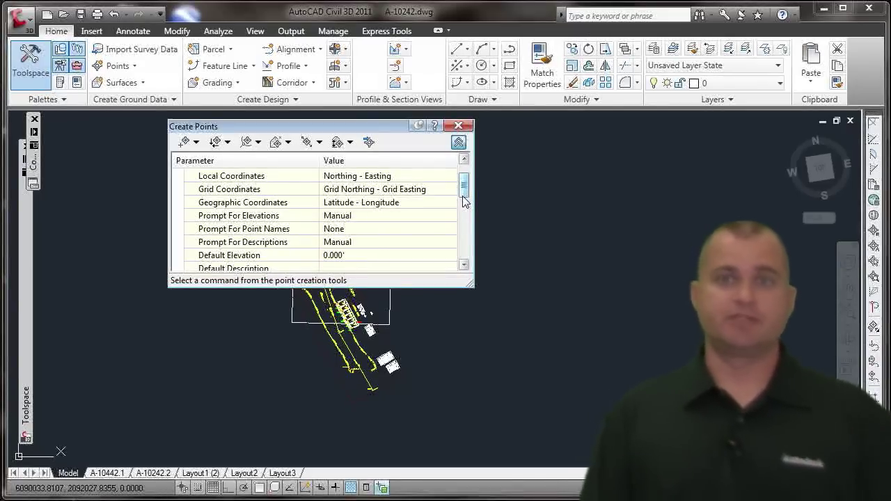
click(459, 142)
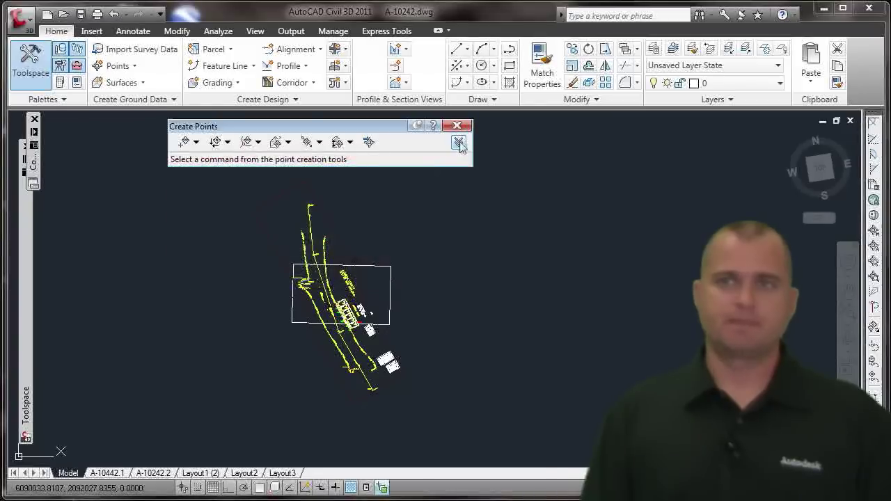
- Place a manual point by northing/easting at N 2088900, E 6086700, described GRID, with no elevation
click(197, 143)
click(197, 142)
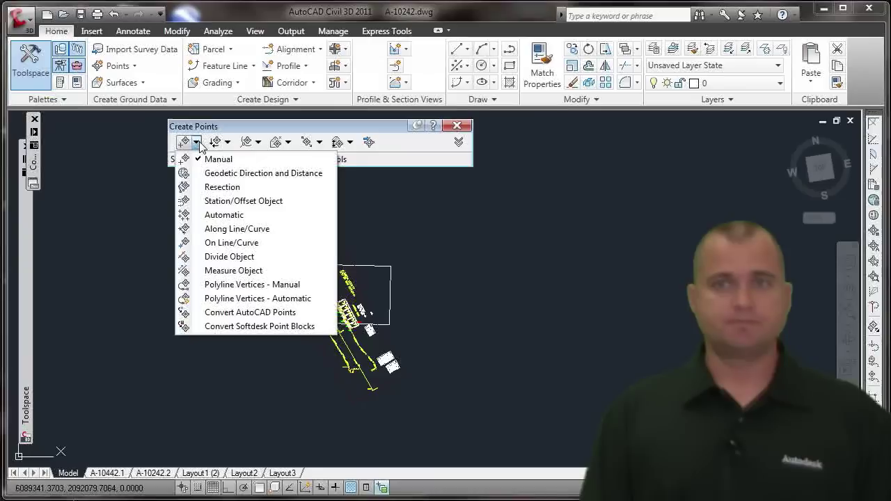
click(218, 160)
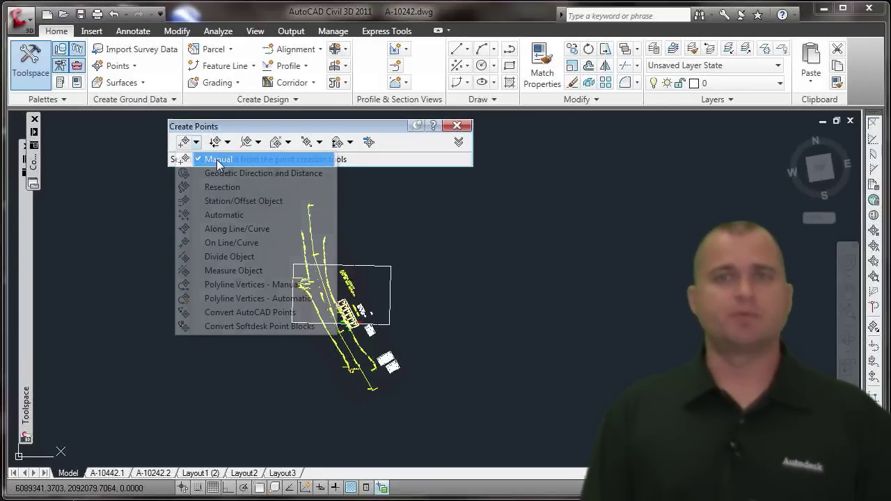
mouse_move(37, 173)
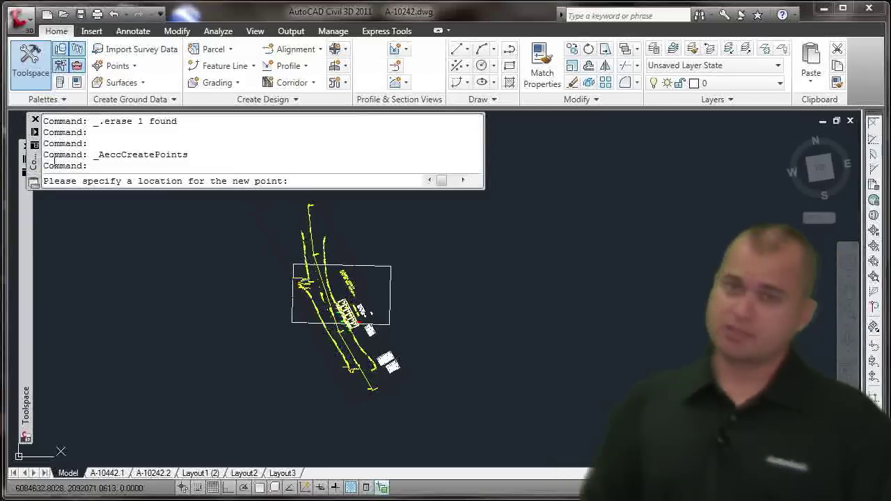
text('n)
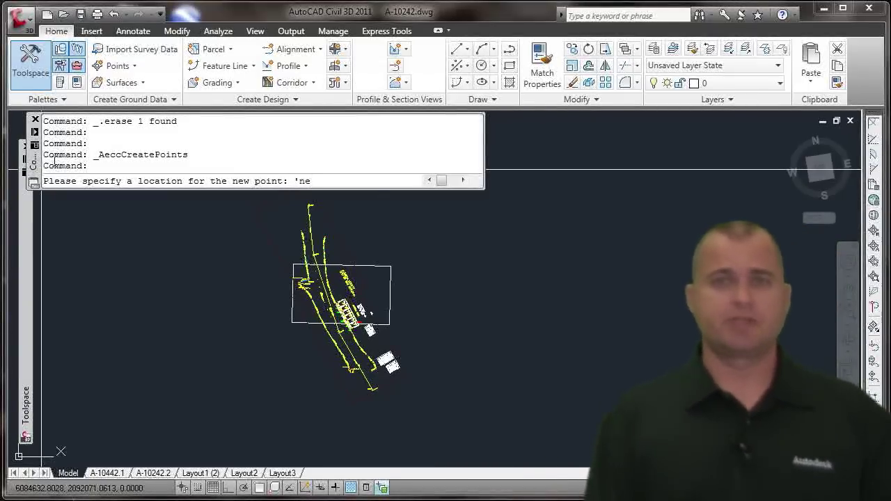
text(e)
key(Return)
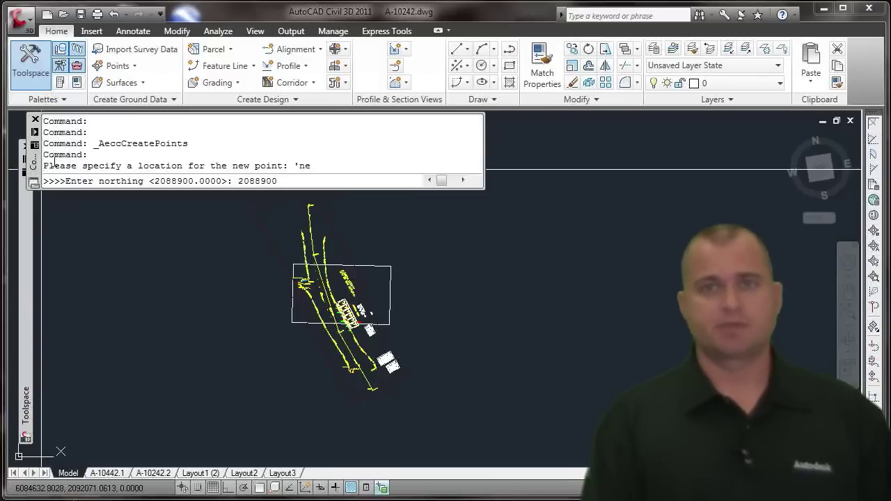
key(Return)
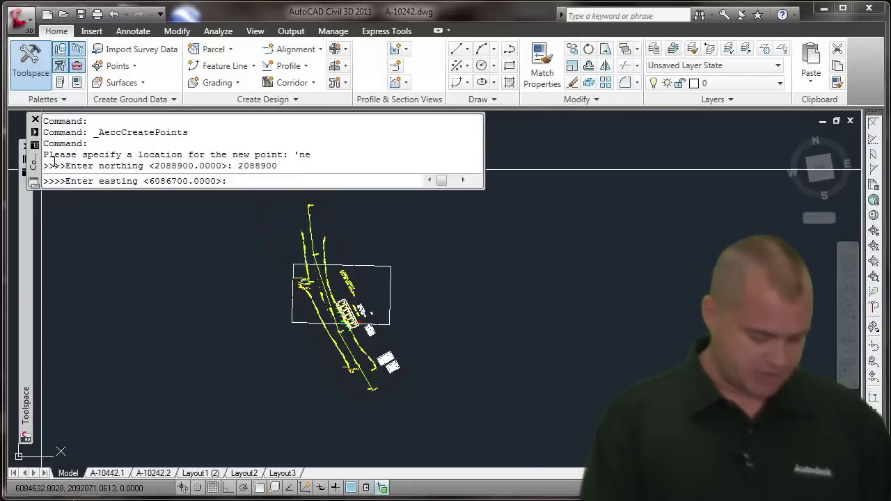
text(6086700)
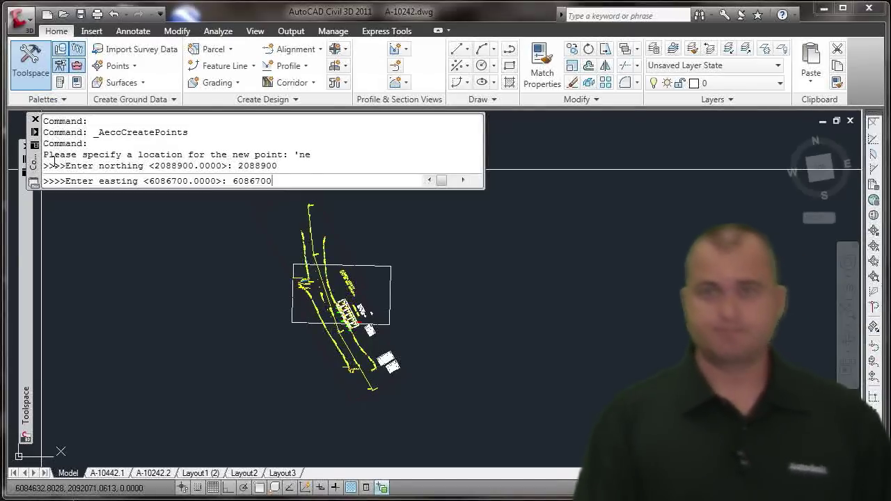
key(Return)
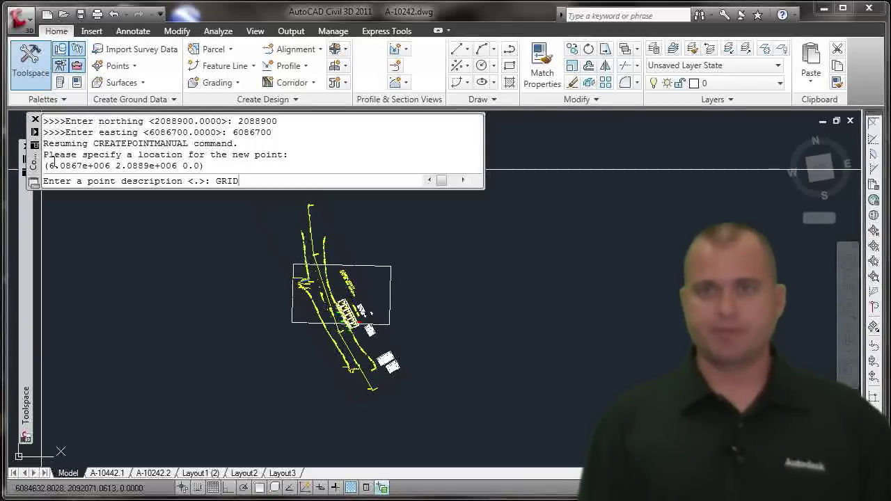
key(Return)
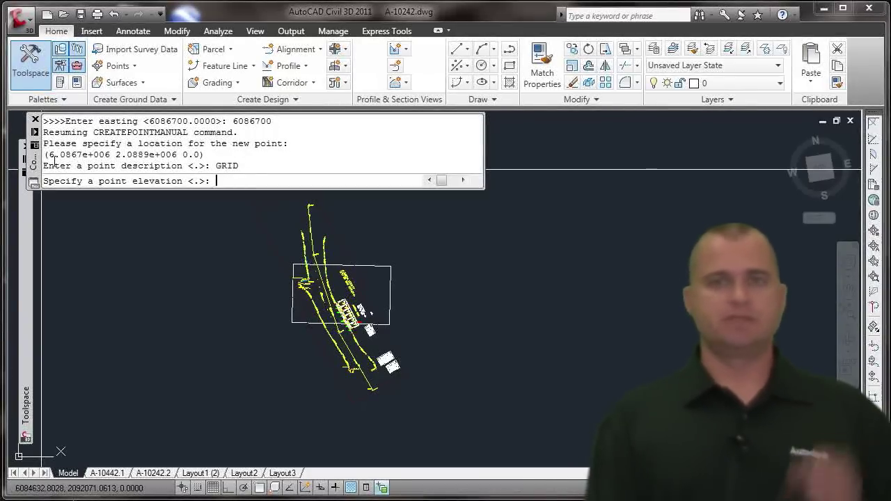
key(Return)
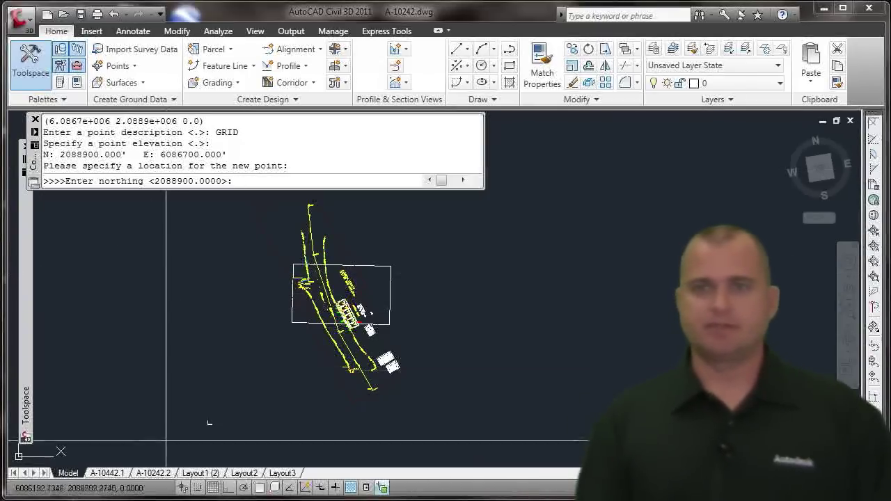
- Zoom in on the new GRID point, end the manual point command, and pan slightly
scroll(205, 404, up, 5)
scroll(206, 399, up, 5)
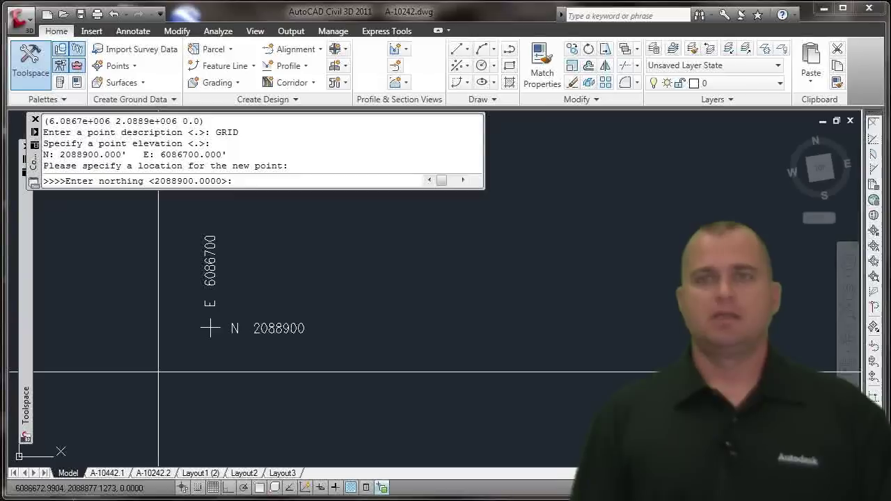
key(Escape)
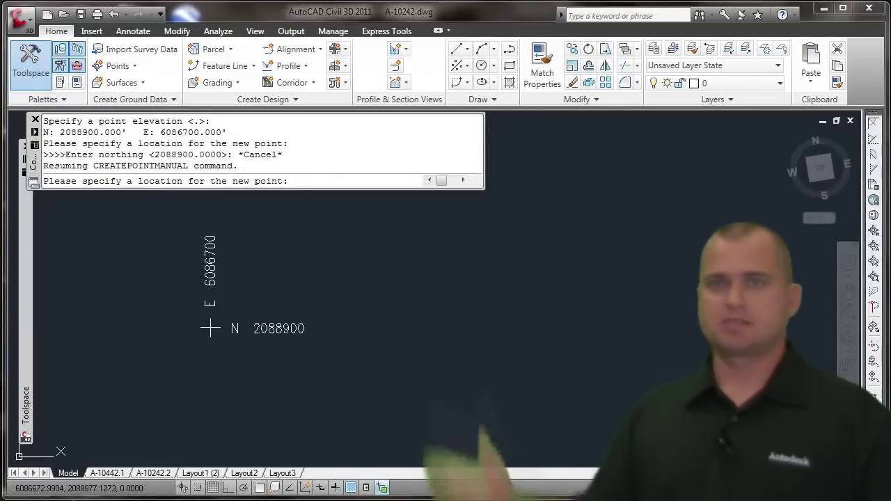
key(Escape)
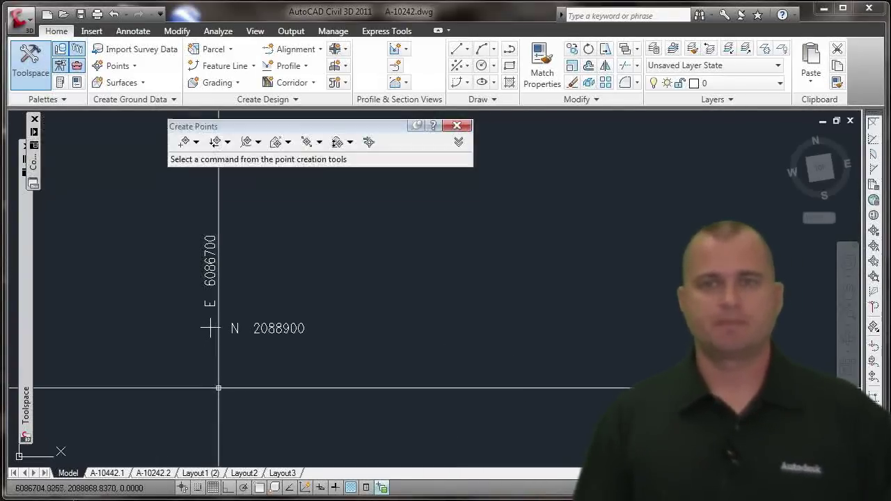
mouse_move(219, 384)
middle_down()
mouse_move(202, 412)
mouse_move(203, 394)
middle_up()
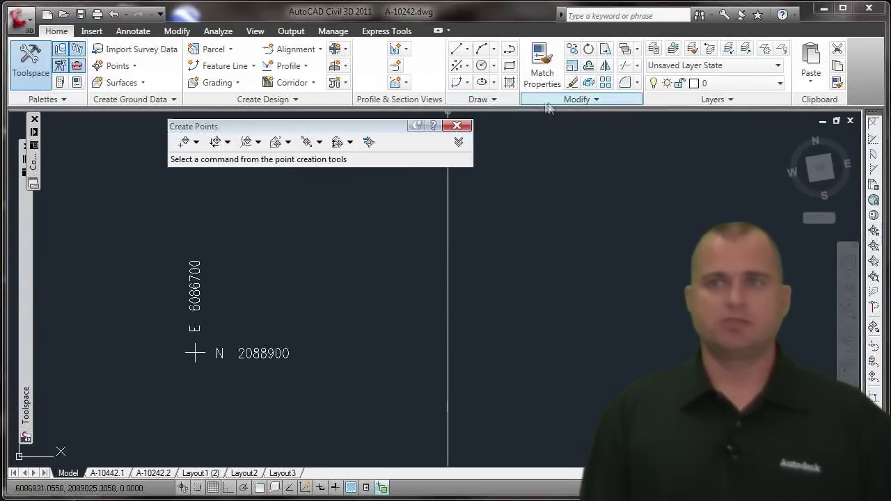
- Array the GRID point into 10 rows by 10 columns with 300 row and column offsets
click(605, 82)
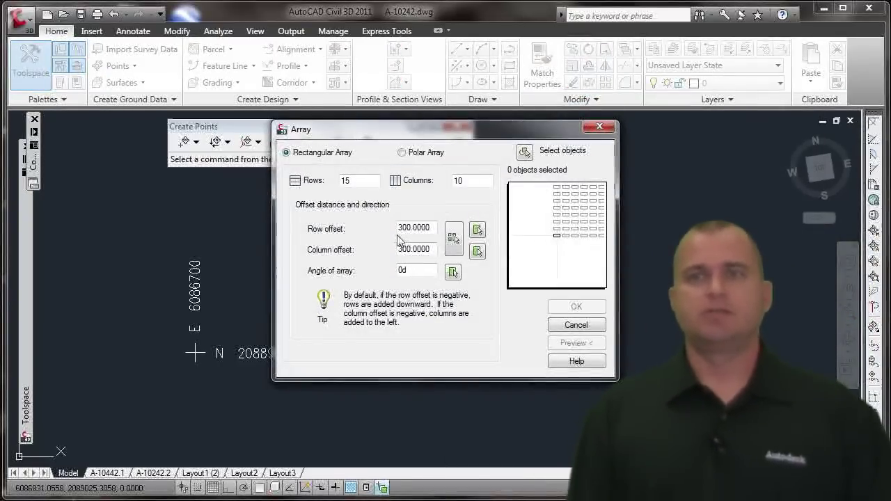
drag(364, 184, 328, 178)
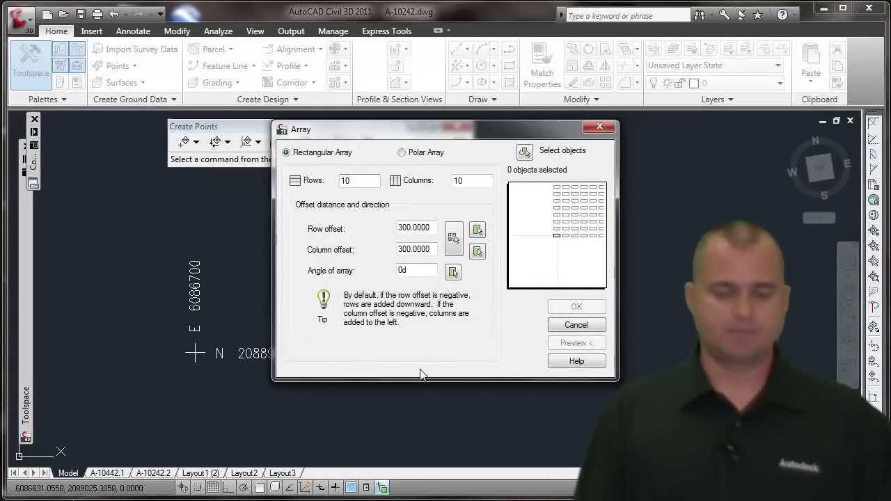
click(524, 153)
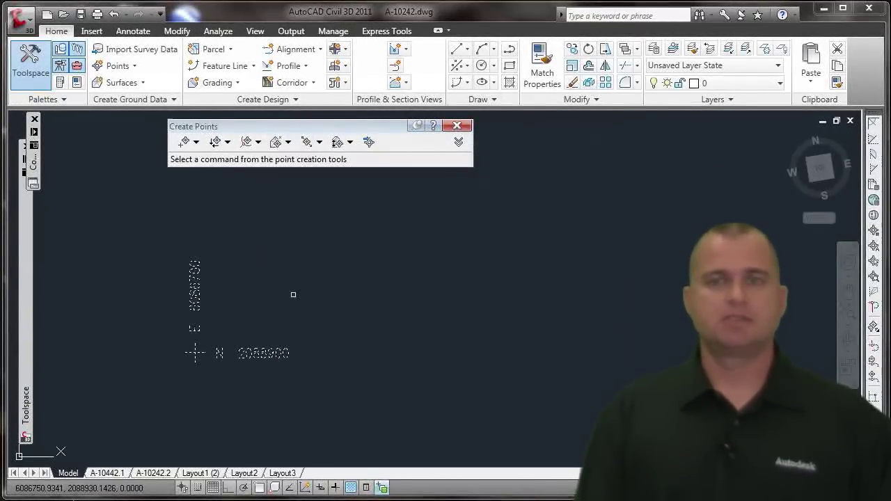
key(Return)
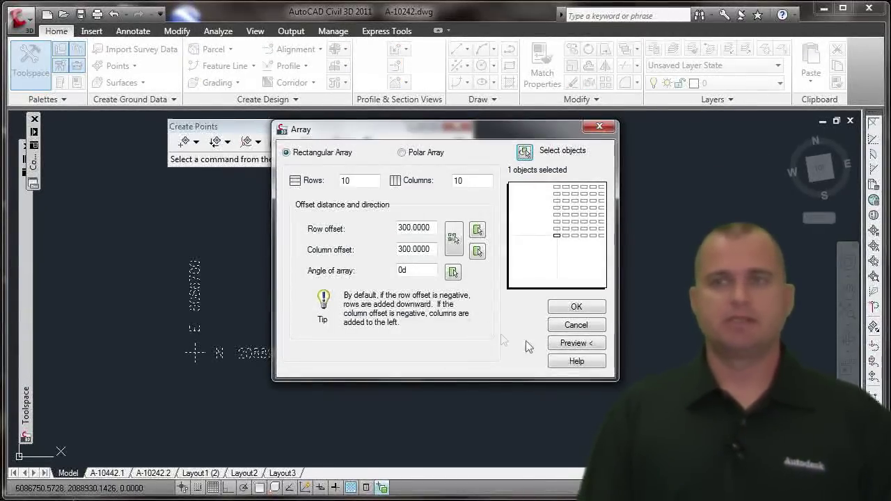
click(589, 343)
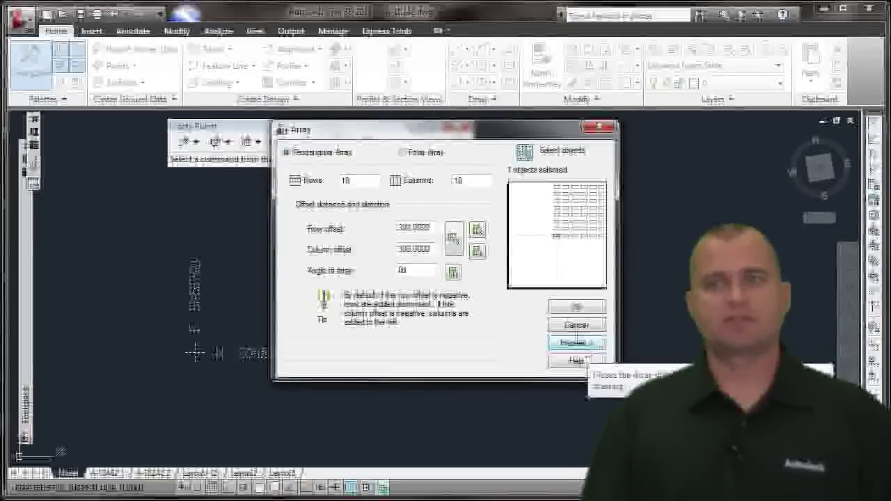
click(575, 308)
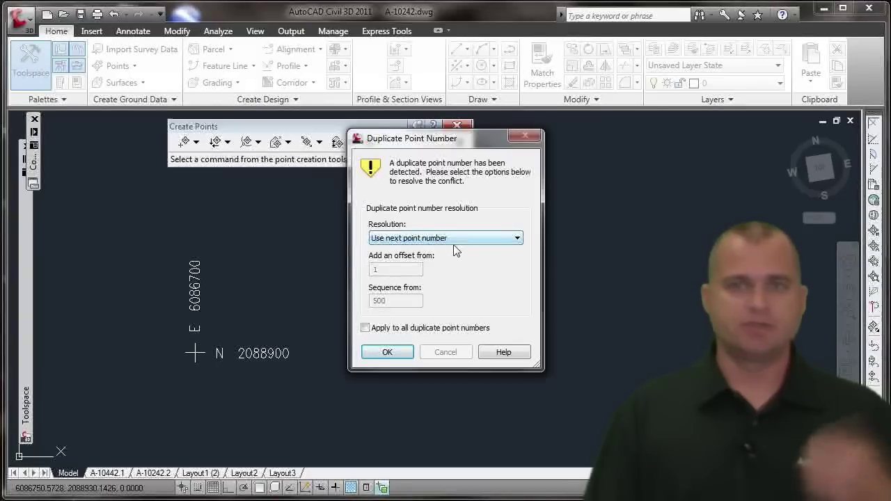
- Resolve duplicate point numbers with 'Use next point number', applied to all duplicates
click(454, 239)
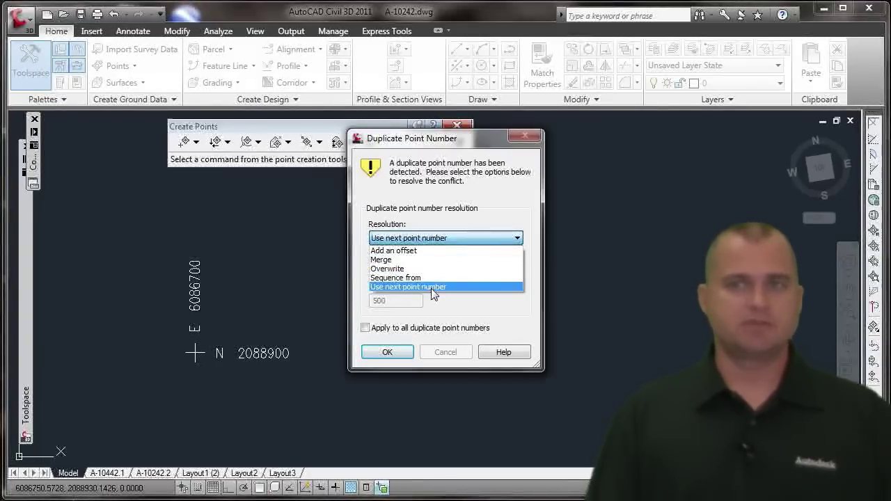
click(433, 240)
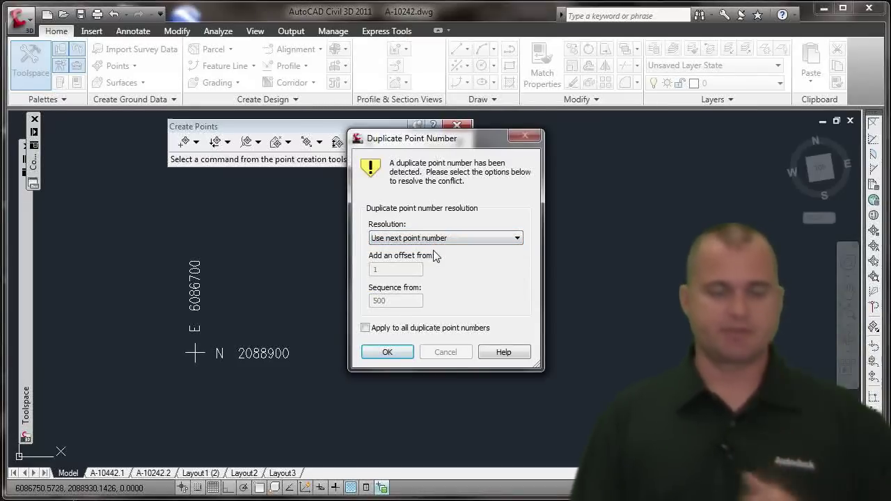
click(390, 355)
- Zoom and pan across the grid to inspect neighbouring point labels, such as E 6087300 and E 6087600
scroll(420, 338, up, 5)
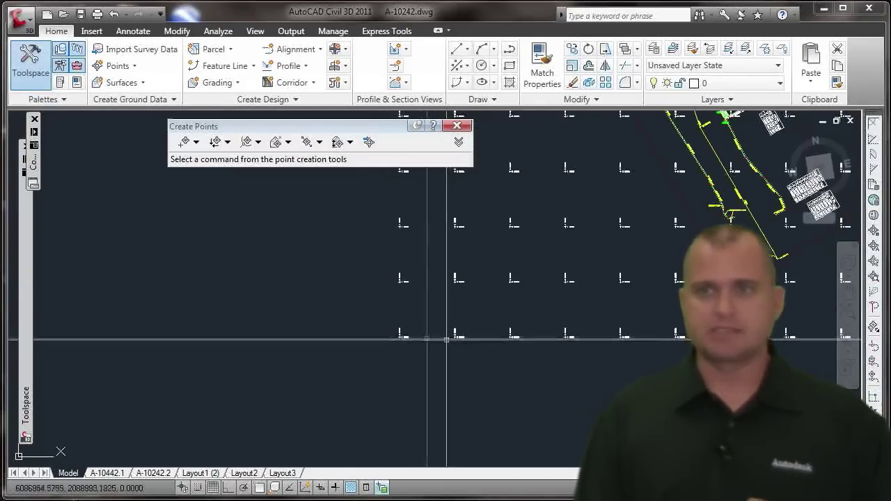
scroll(394, 305, down, 8)
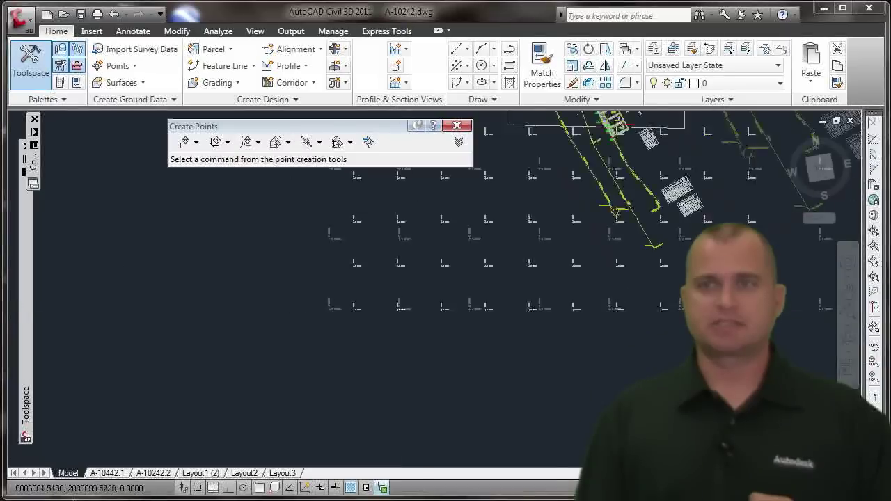
scroll(438, 264, up, 3)
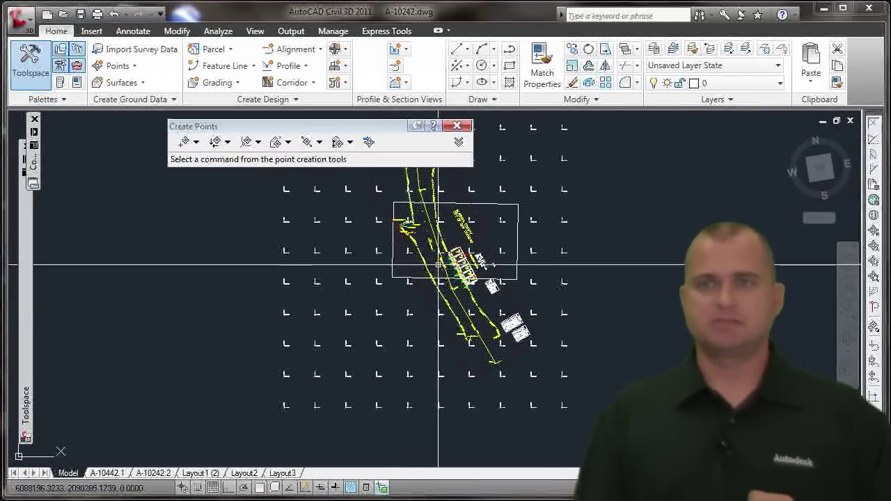
scroll(438, 264, up, 6)
scroll(384, 304, up, 3)
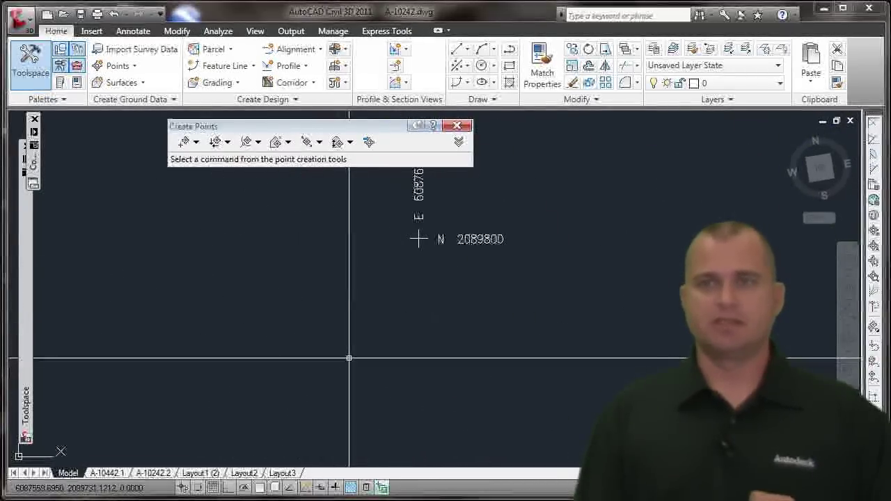
scroll(265, 392, down, 1)
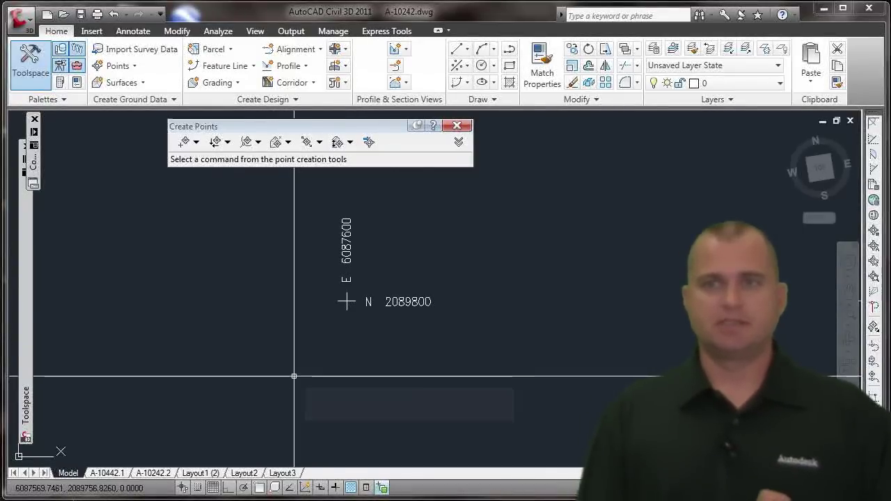
scroll(294, 376, down, 5)
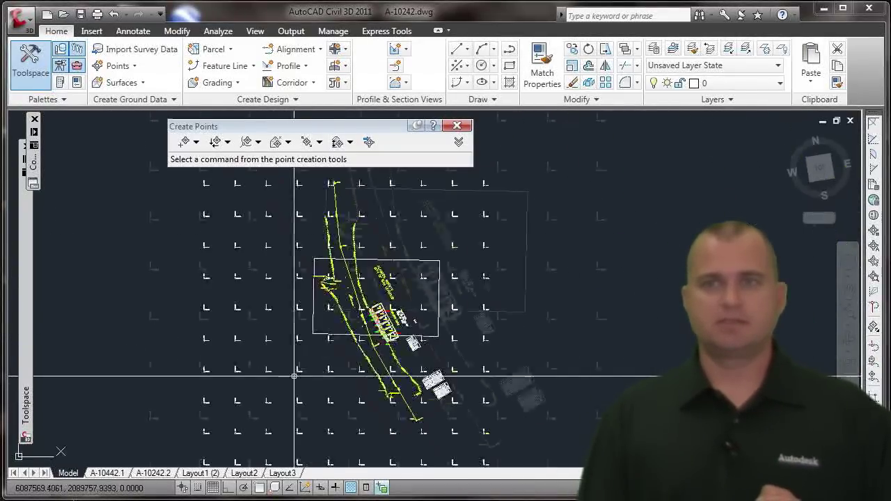
scroll(281, 376, up, 8)
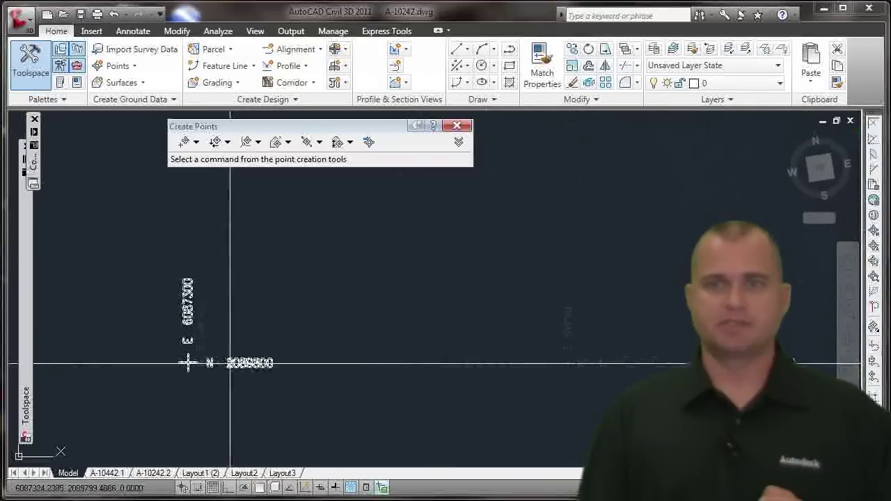
scroll(267, 383, down, 4)
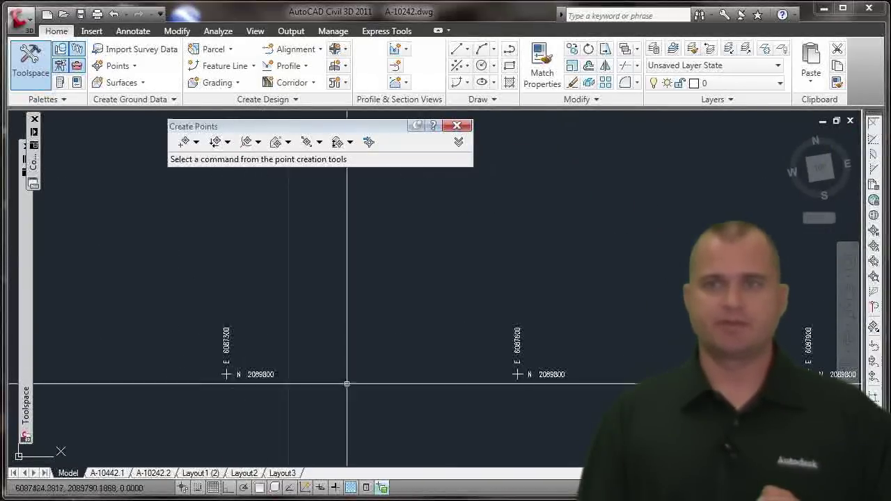
scroll(460, 378, up, 5)
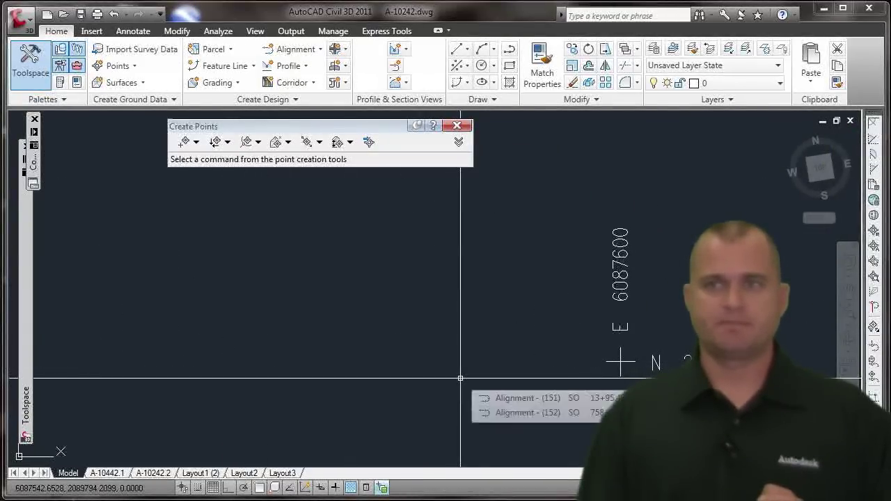
mouse_move(460, 378)
middle_down()
mouse_move(168, 357)
mouse_move(541, 341)
middle_up()
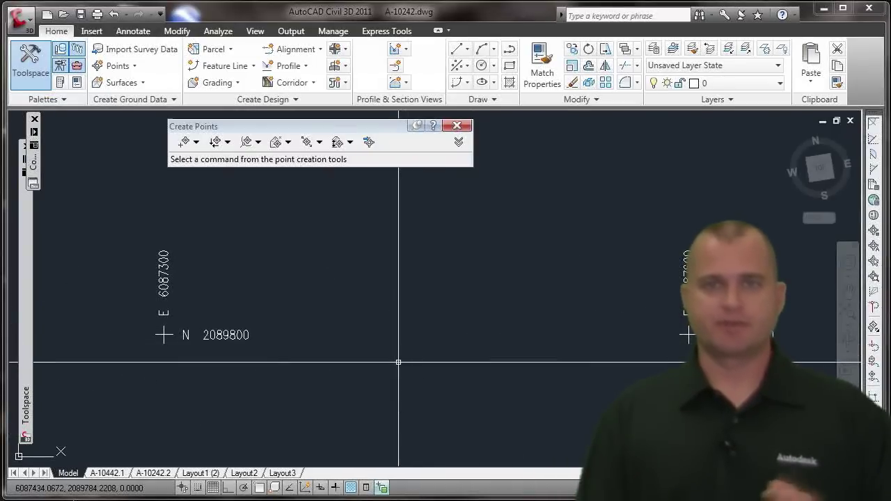
scroll(398, 365, down, 10)
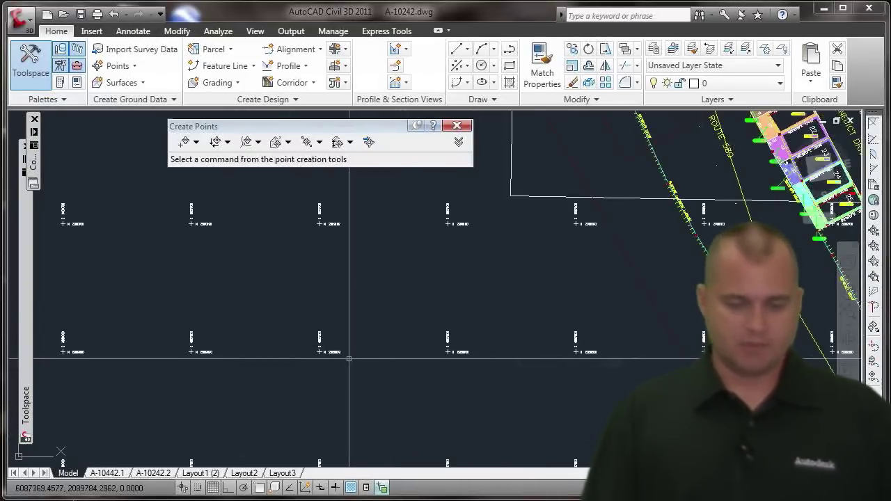
- Update the GRID point group in Prospector and open its properties
mouse_move(27, 230)
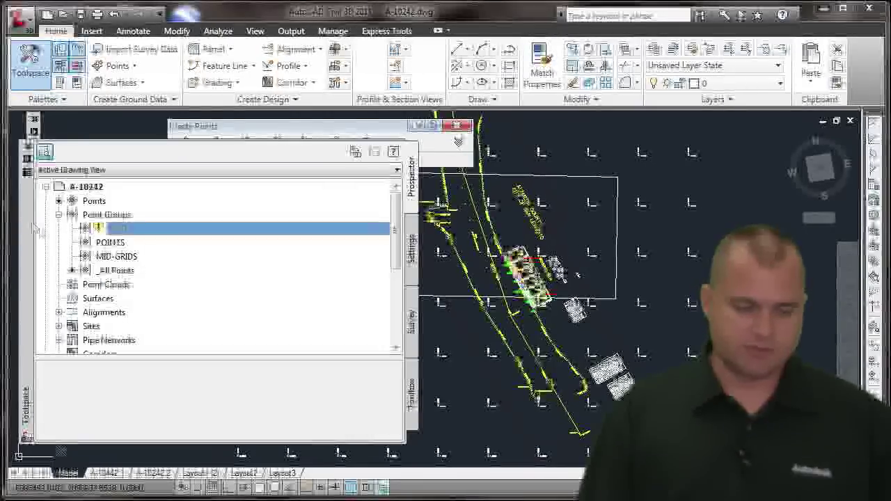
click(115, 231)
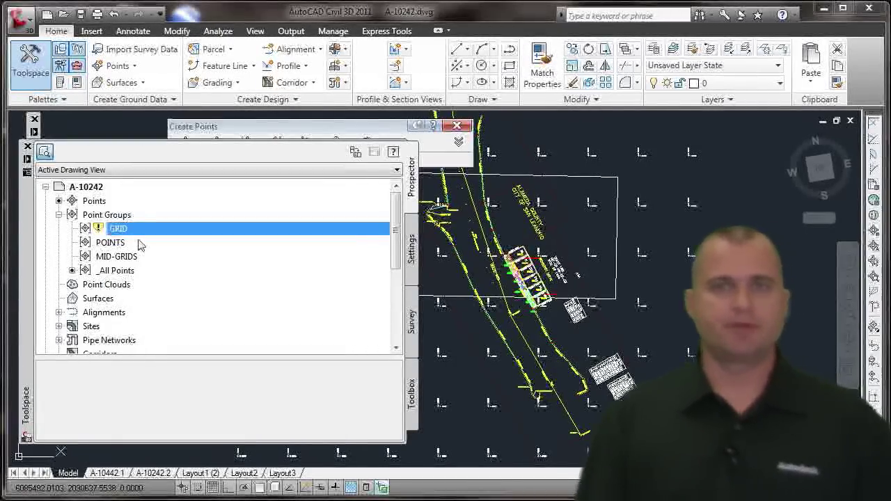
right_click(118, 230)
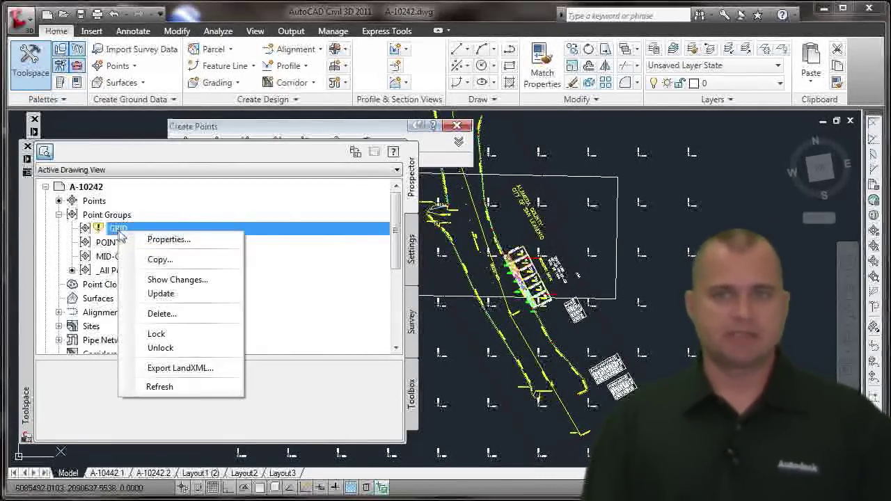
click(164, 300)
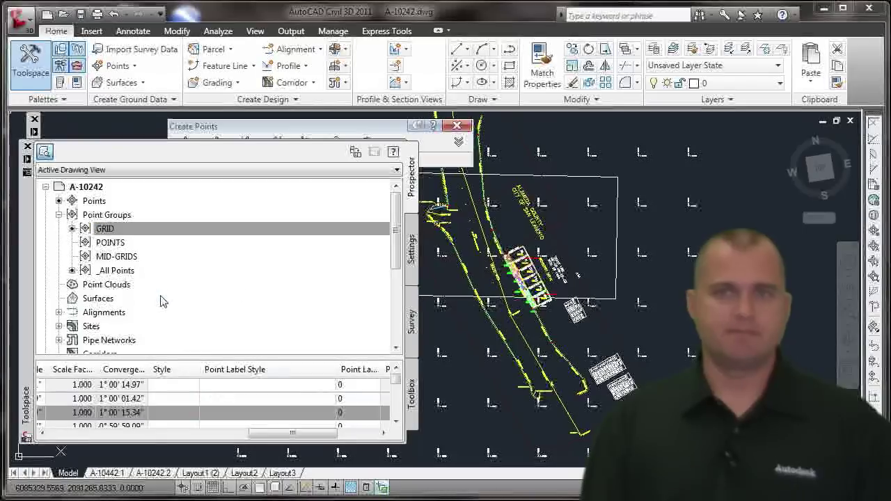
right_click(115, 230)
click(149, 235)
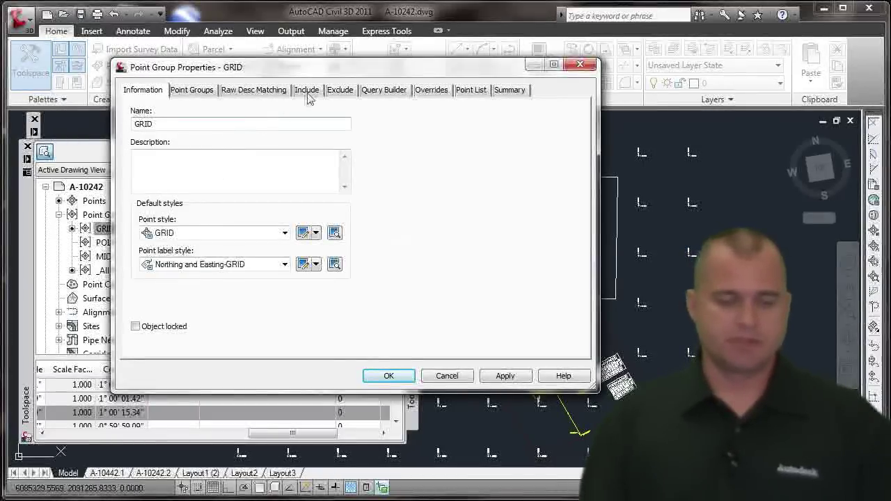
click(308, 91)
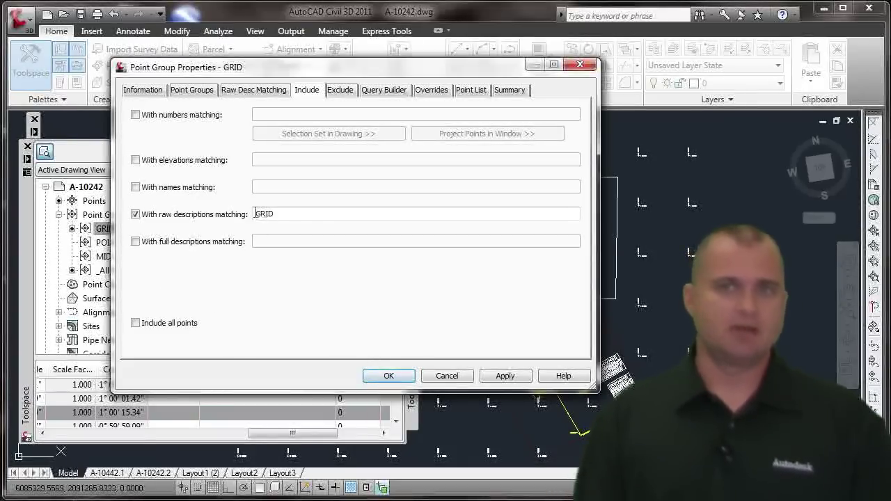
click(390, 376)
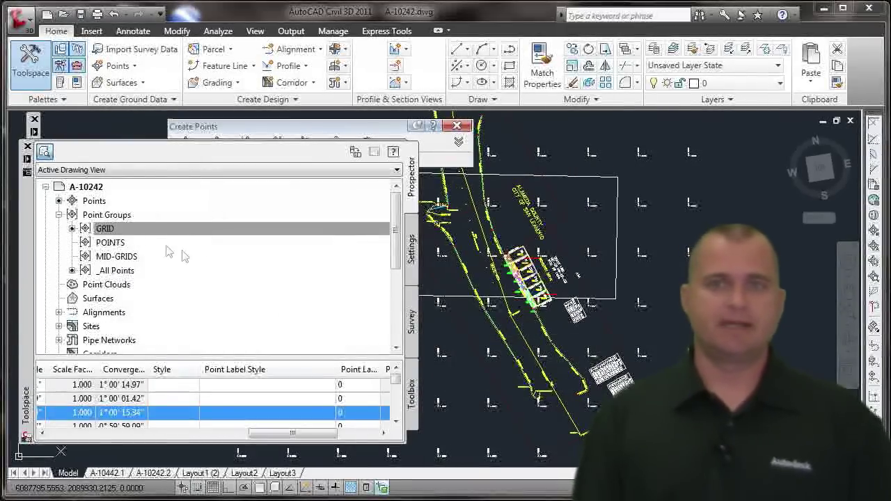
- Reopen the GRID point group properties, then zoom and pan to view the whole 10×10 grid
click(120, 231)
right_click(121, 232)
click(160, 237)
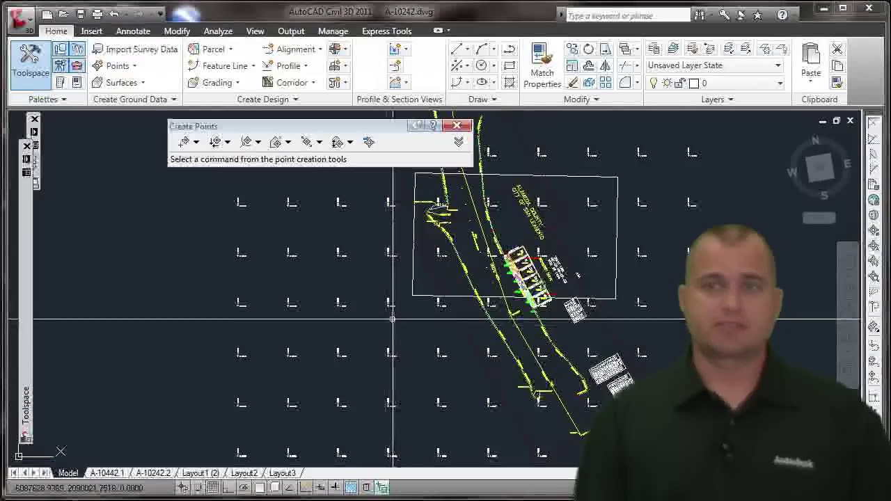
scroll(393, 320, down, 2)
middle_drag(393, 319, 285, 333)
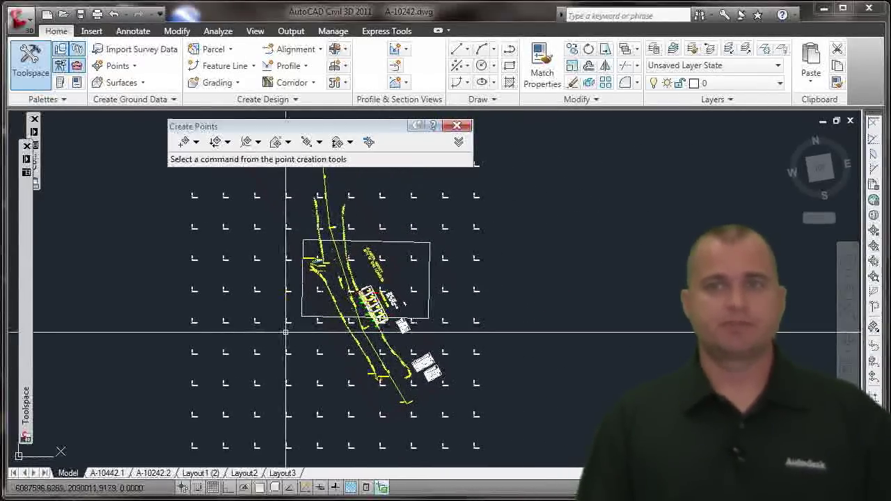